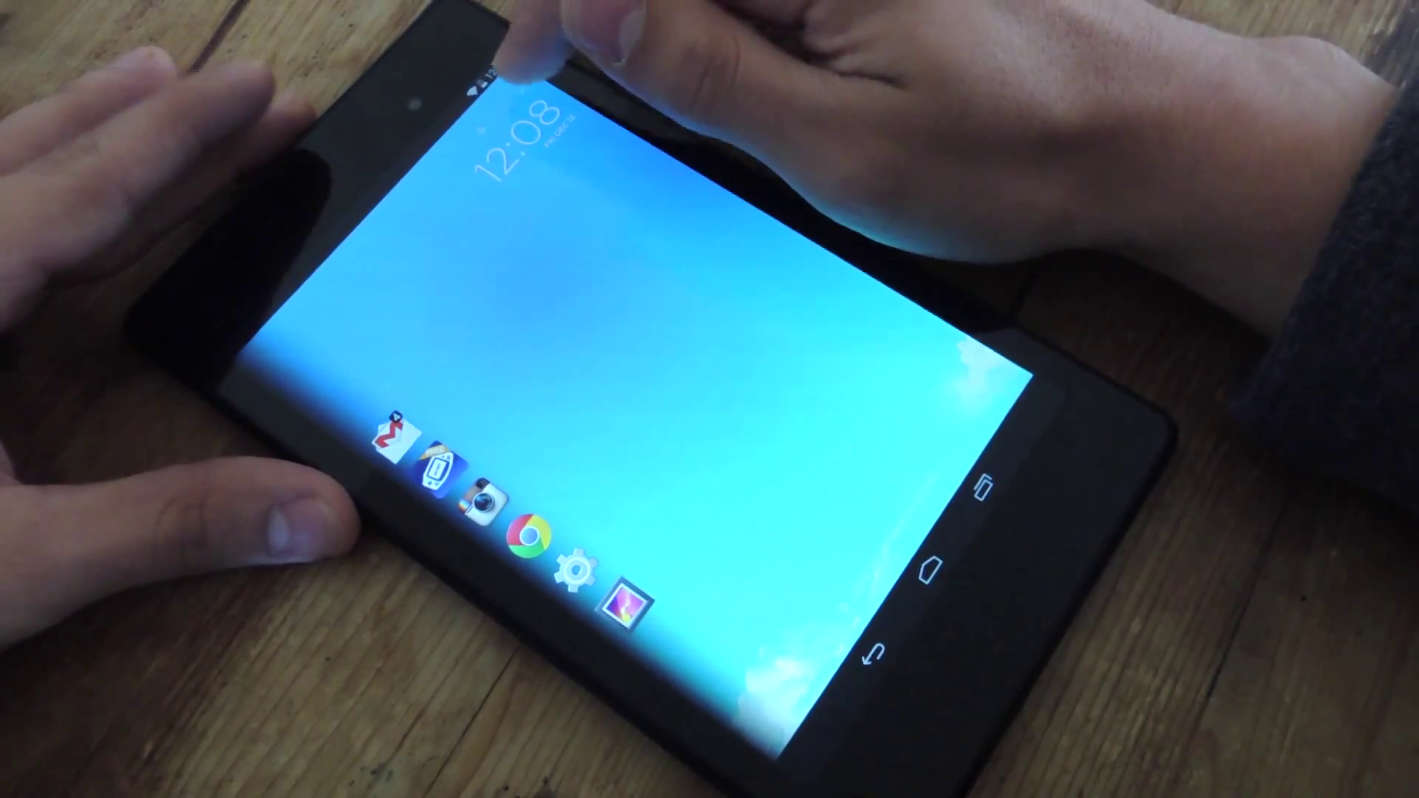
Switch the Cover lock screen from Car mode to the Out profile with its city wallpaper.
{"action": "left_click", "coordinate": [516, 127]}
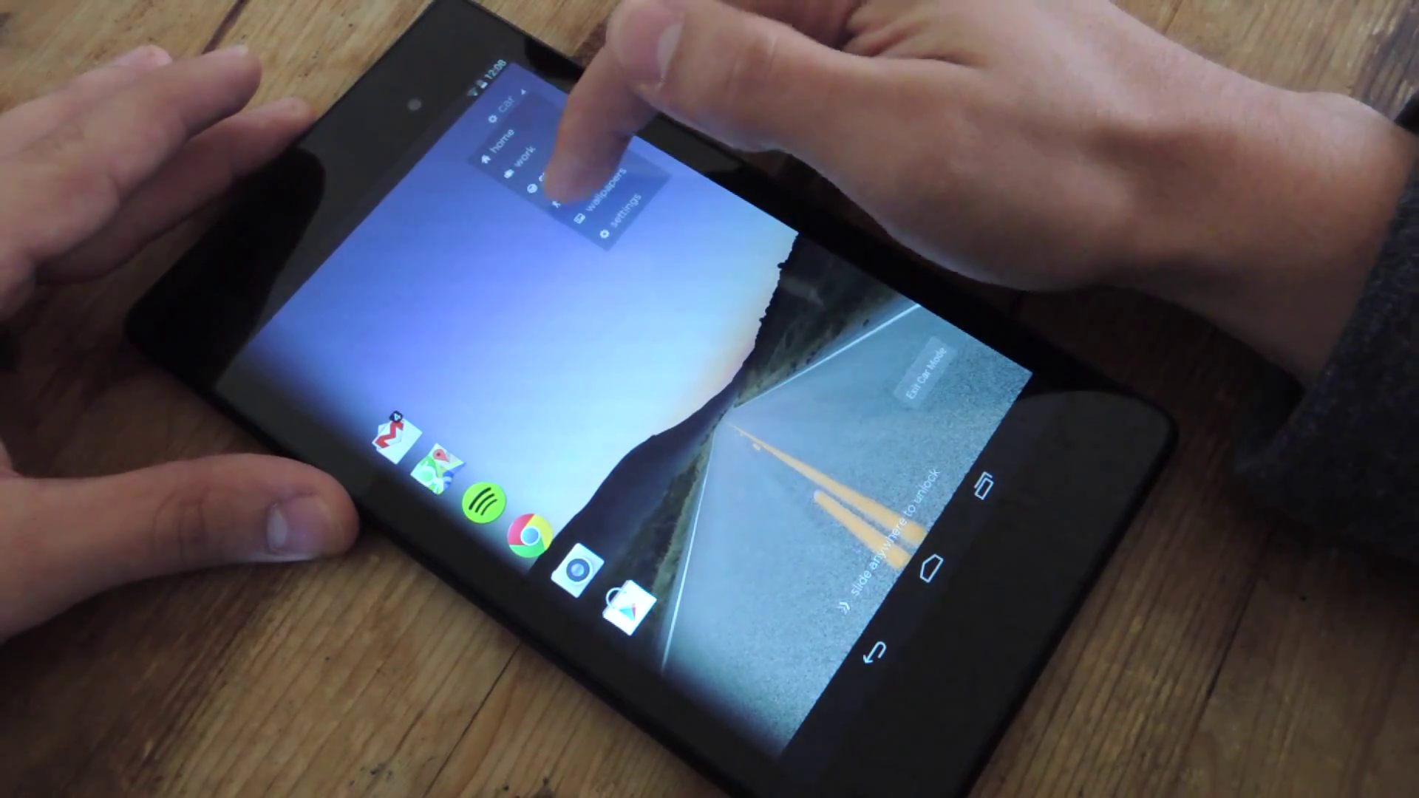
{"action": "left_click", "coordinate": [558, 187]}
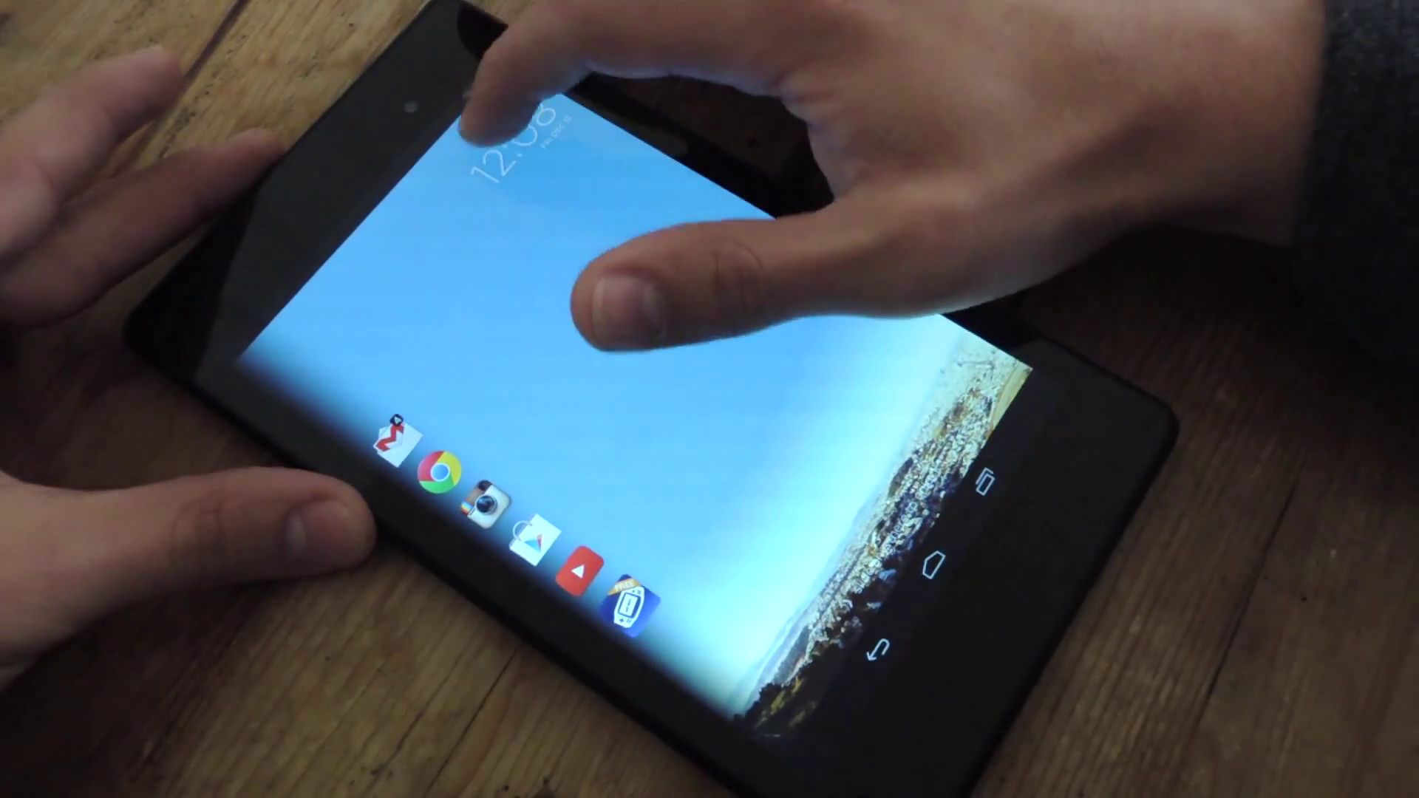
{"action": "left_click", "coordinate": [512, 136]}
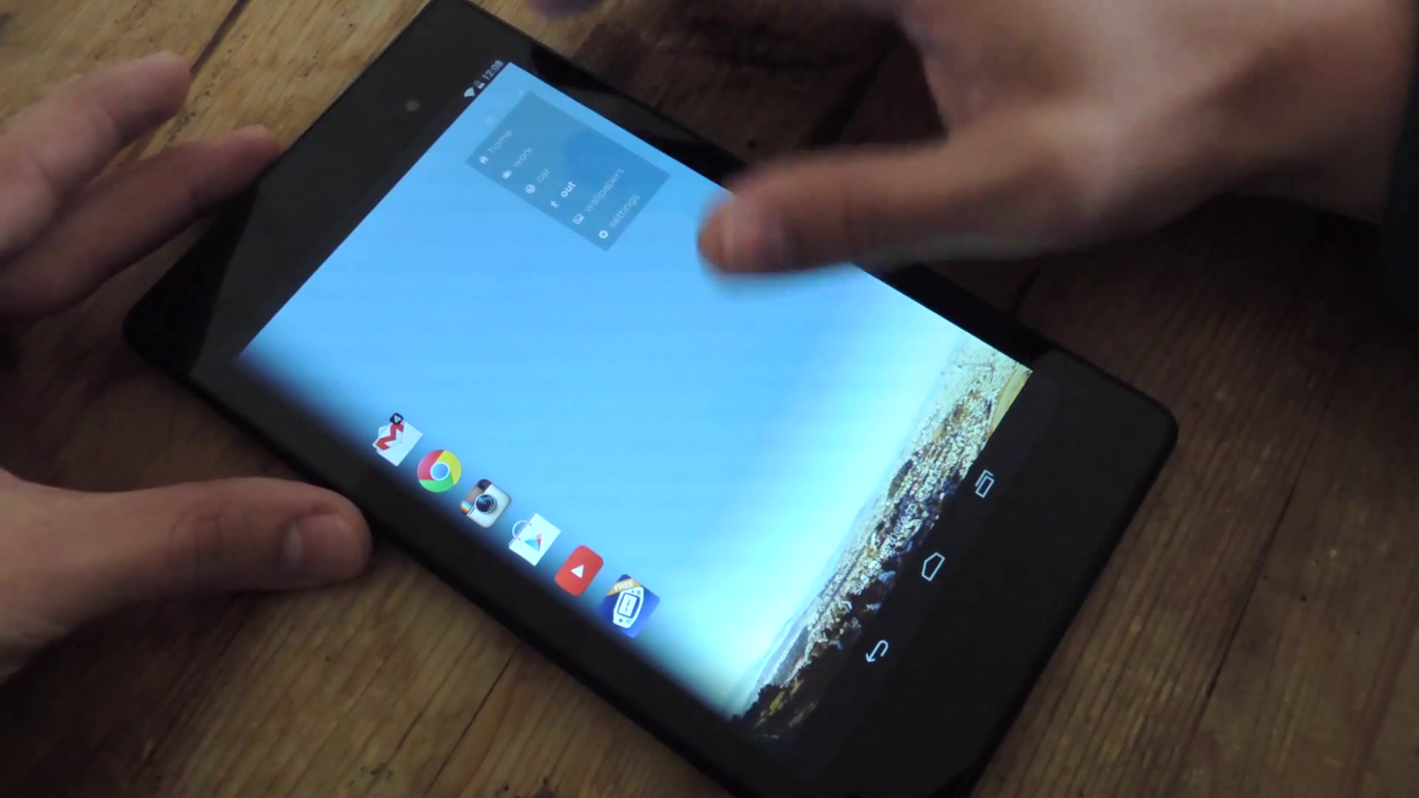
Give the Out profile the blue-sky cityscape wallpaper.
{"action": "left_click", "coordinate": [565, 189]}
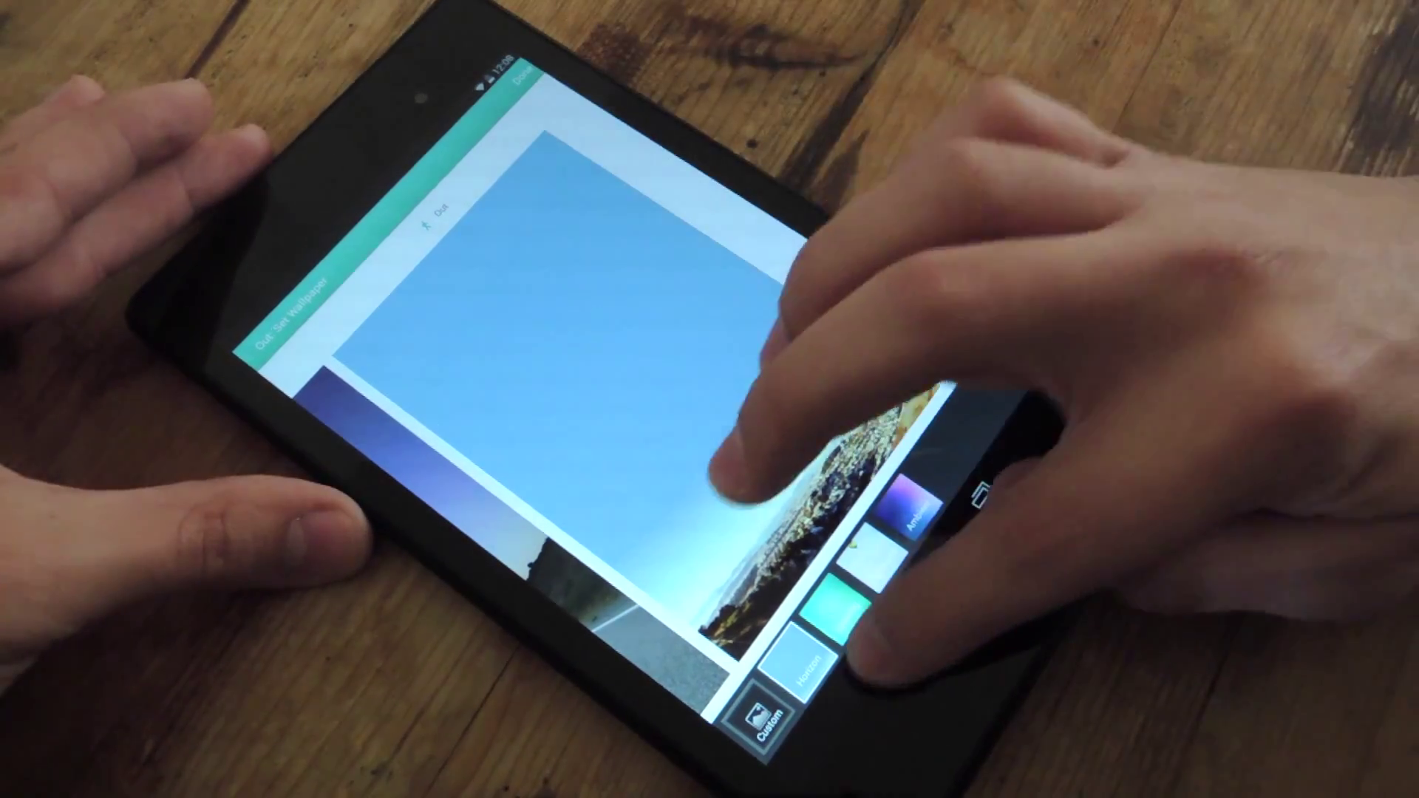
{"action": "left_click", "coordinate": [927, 573]}
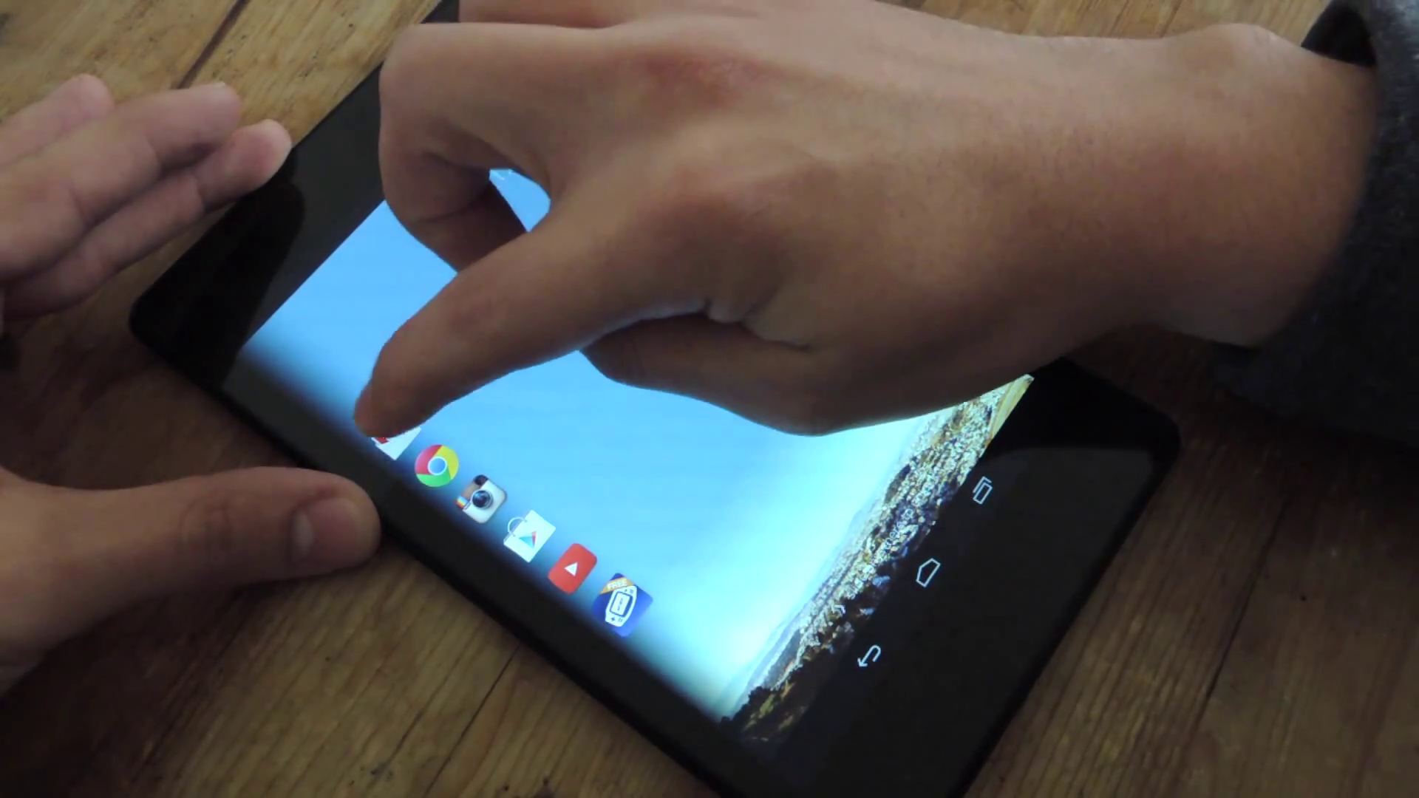
Peek at the Gmail inbox and Instagram feed by swiping up on their dock icons.
{"action": "mouse_move", "coordinate": [396, 435]}
{"action": "left_mouse_down"}
{"action": "mouse_move", "coordinate": [550, 266]}
{"action": "mouse_move", "coordinate": [396, 435]}
{"action": "left_mouse_up"}
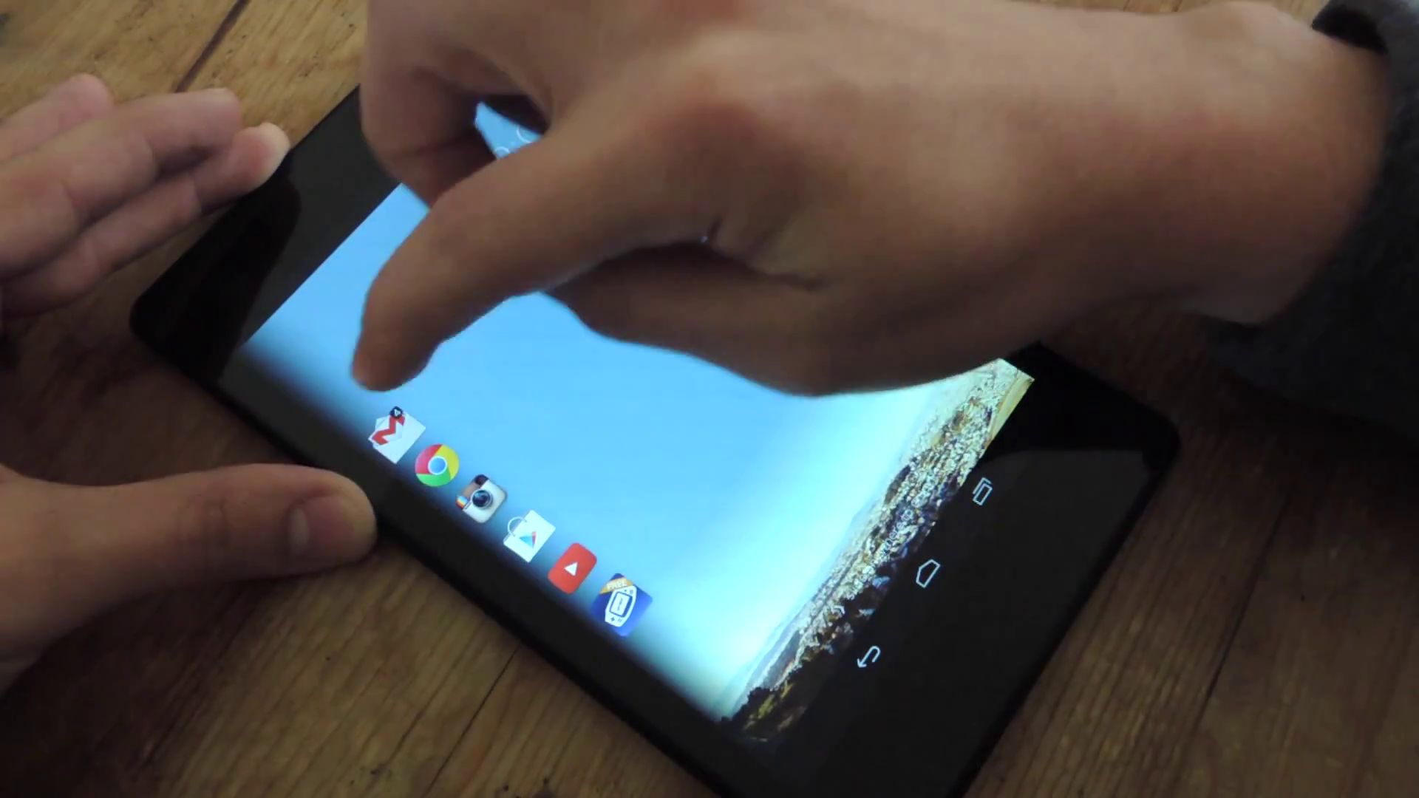
{"action": "mouse_move", "coordinate": [482, 502]}
{"action": "left_mouse_down"}
{"action": "mouse_move", "coordinate": [593, 334]}
{"action": "mouse_move", "coordinate": [459, 396]}
{"action": "left_mouse_up"}
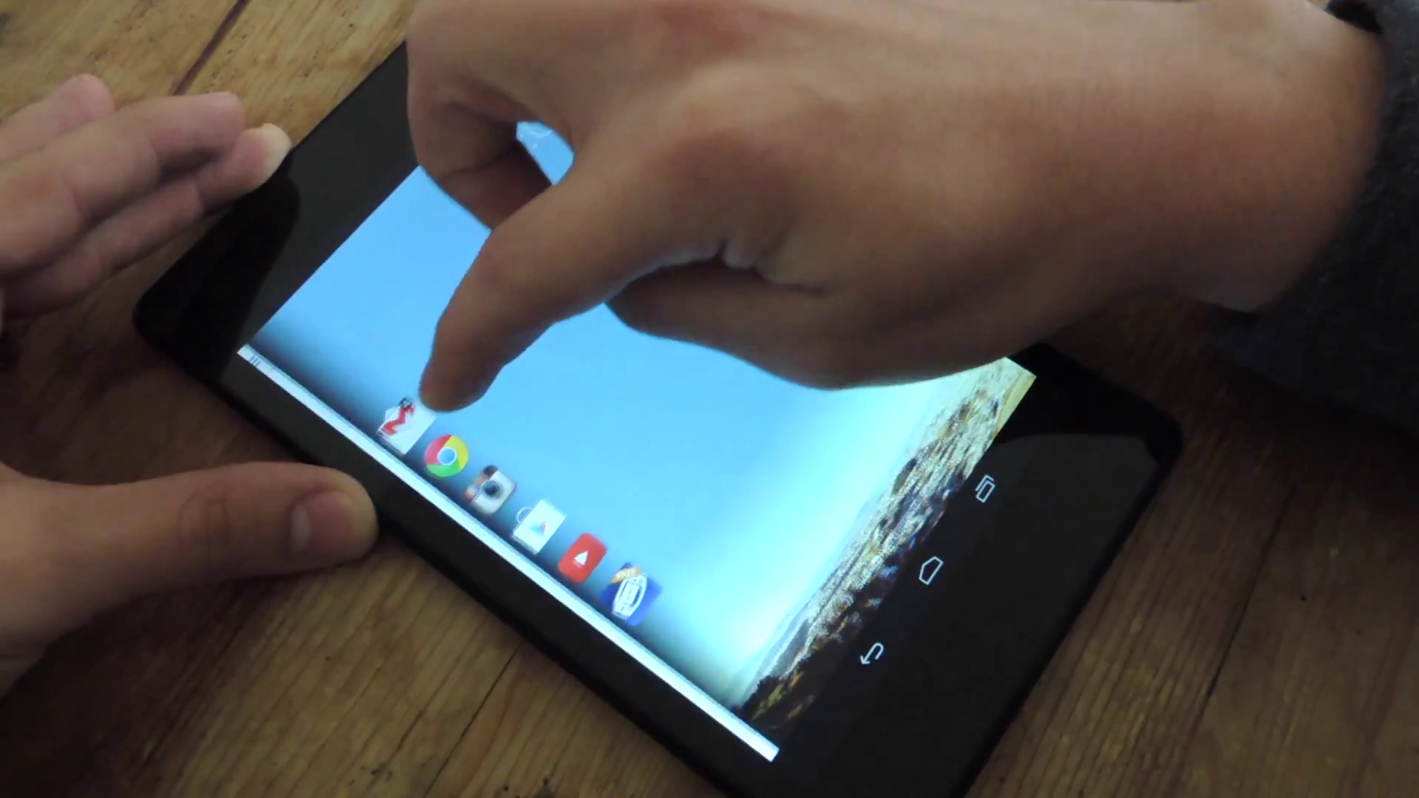
{"action": "left_click_drag", "start_coordinate": [395, 428], "coordinate": [543, 266]}
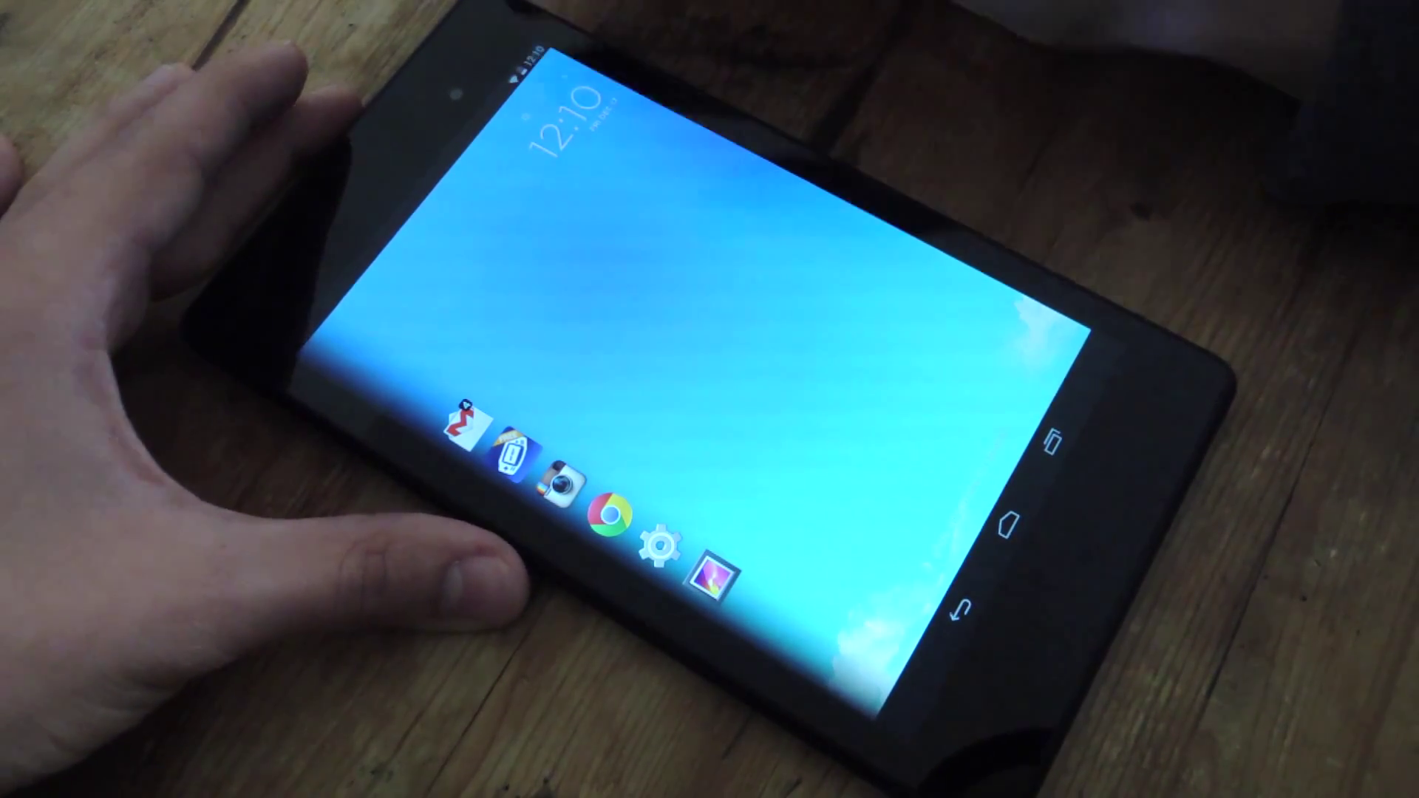
Reach the home screen and confirm in Security settings that screen lock is PIN.
{"action": "left_click", "coordinate": [765, 322]}
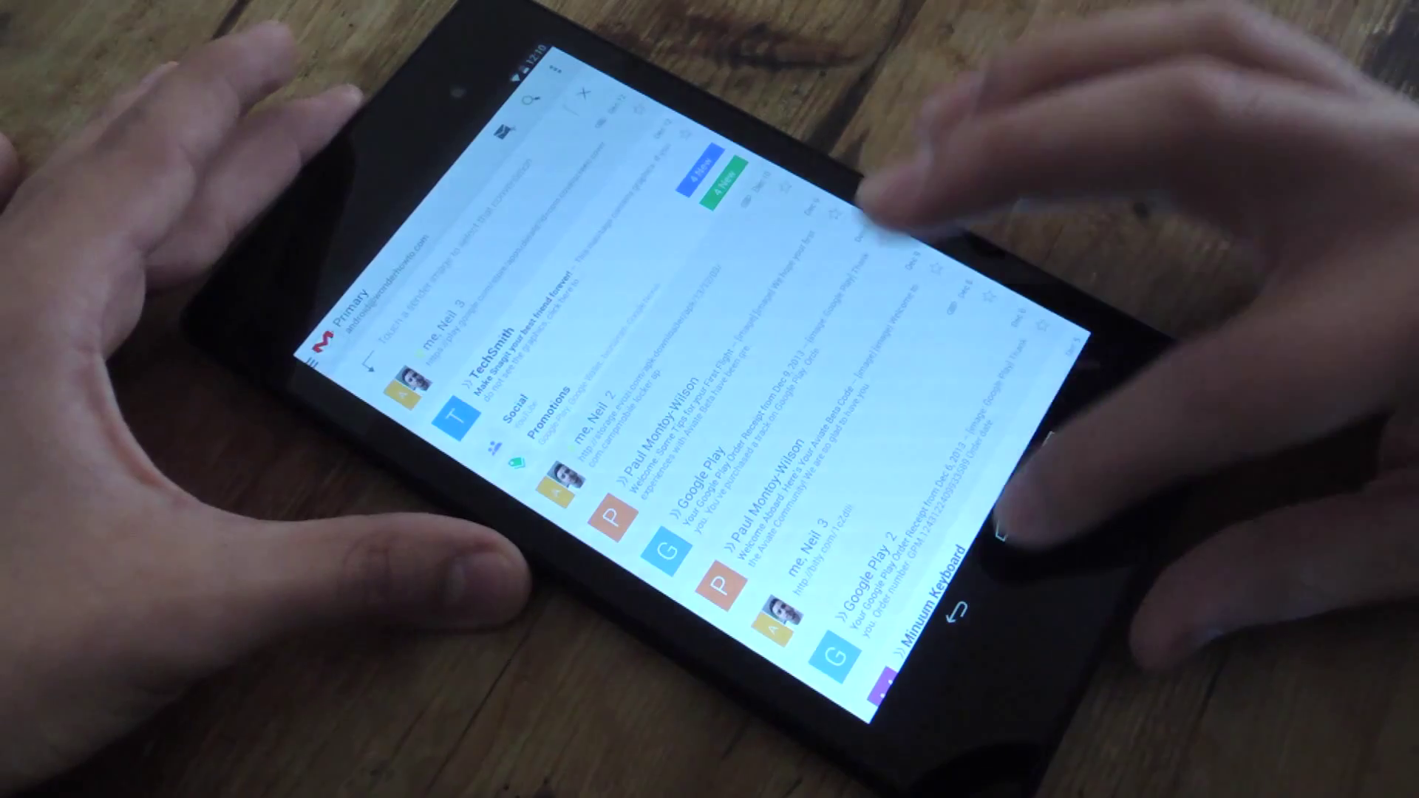
{"action": "left_click", "coordinate": [1009, 519]}
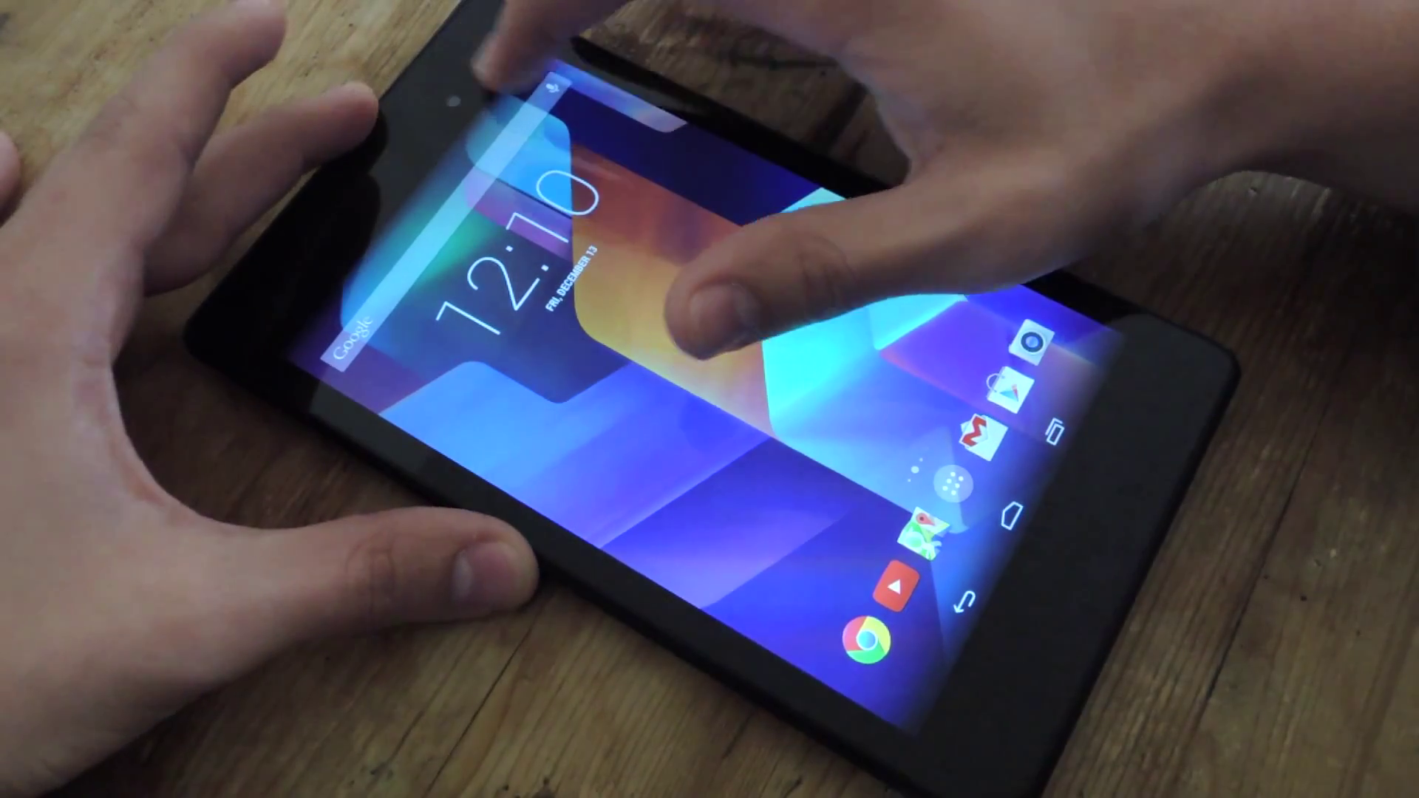
{"action": "left_click_drag", "start_coordinate": [499, 77], "coordinate": [643, 156]}
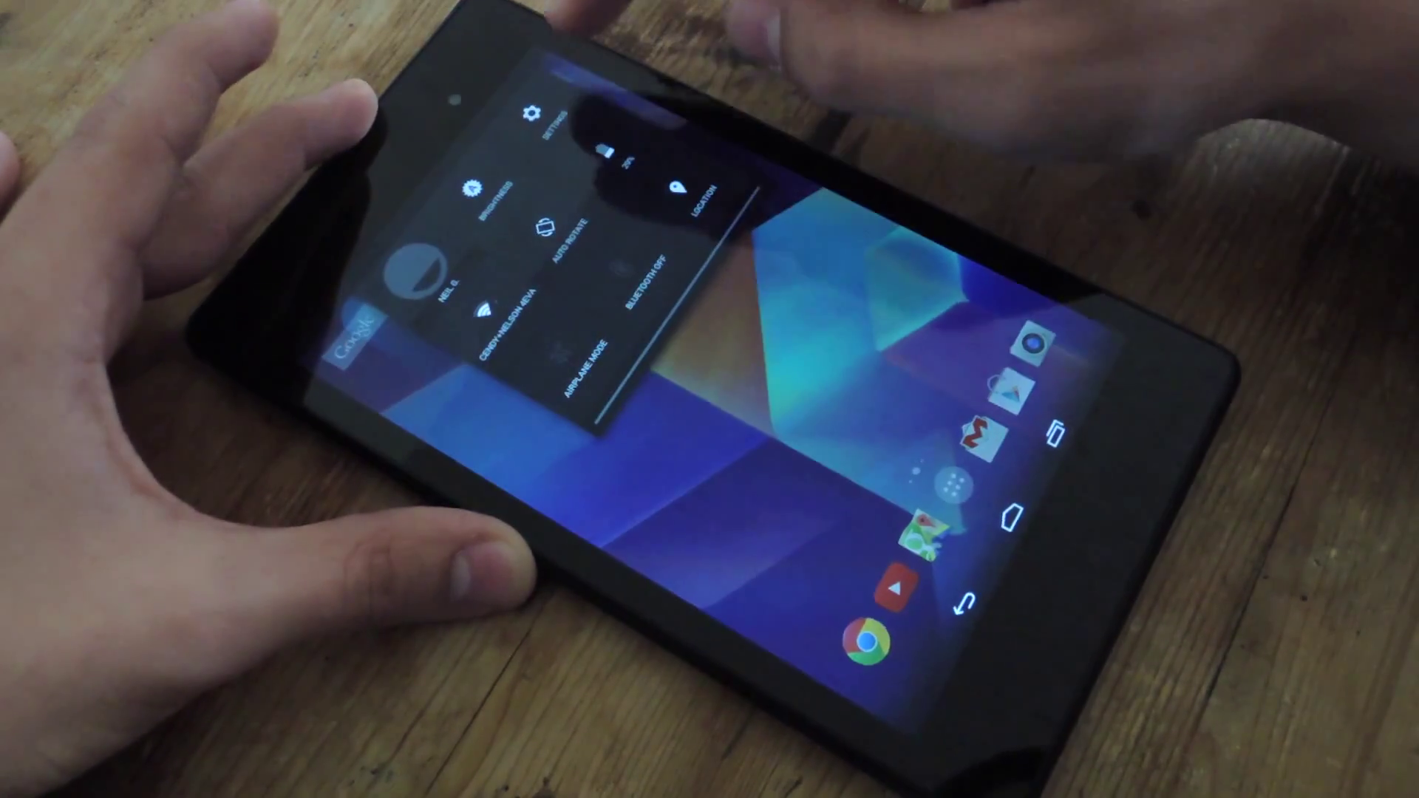
{"action": "left_click", "coordinate": [532, 114]}
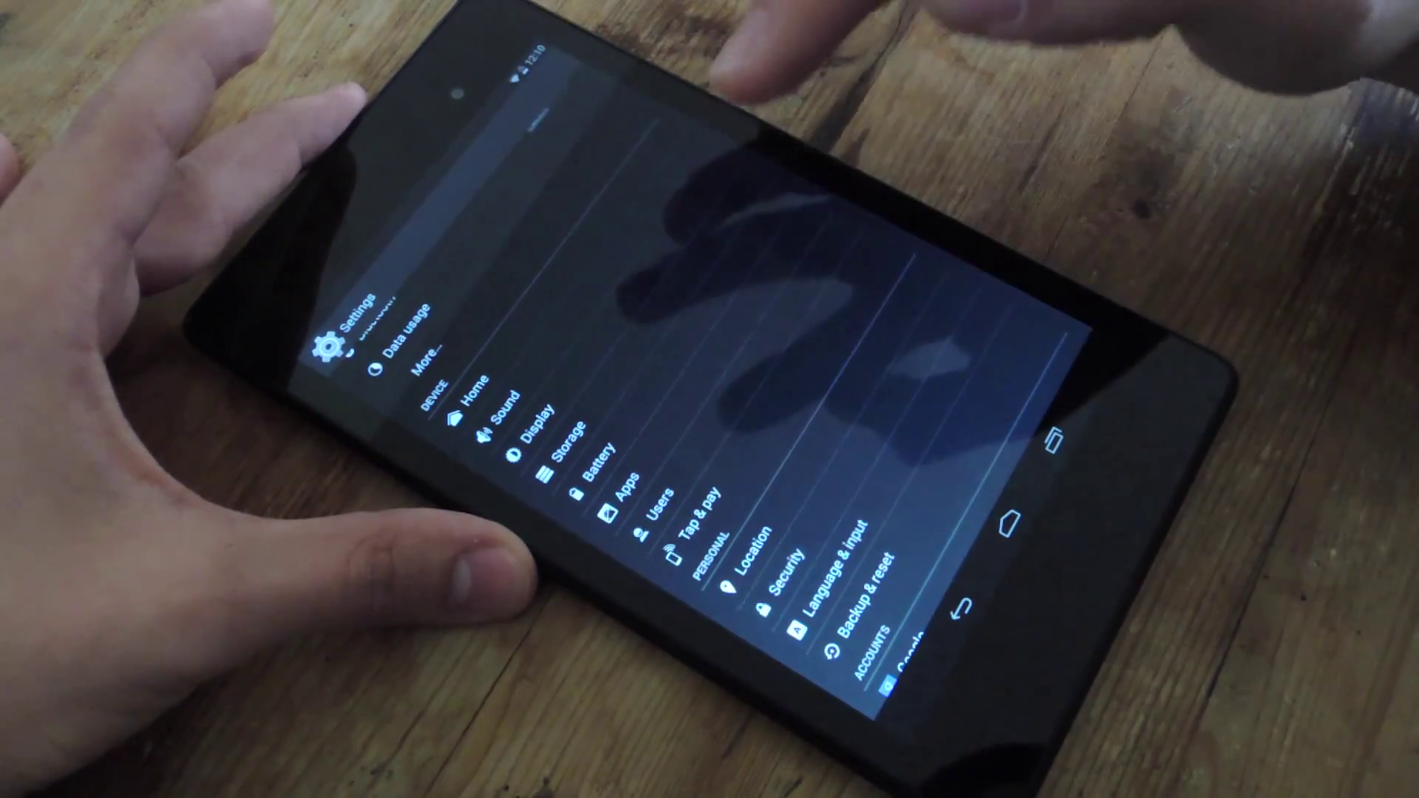
{"action": "left_click", "coordinate": [782, 570]}
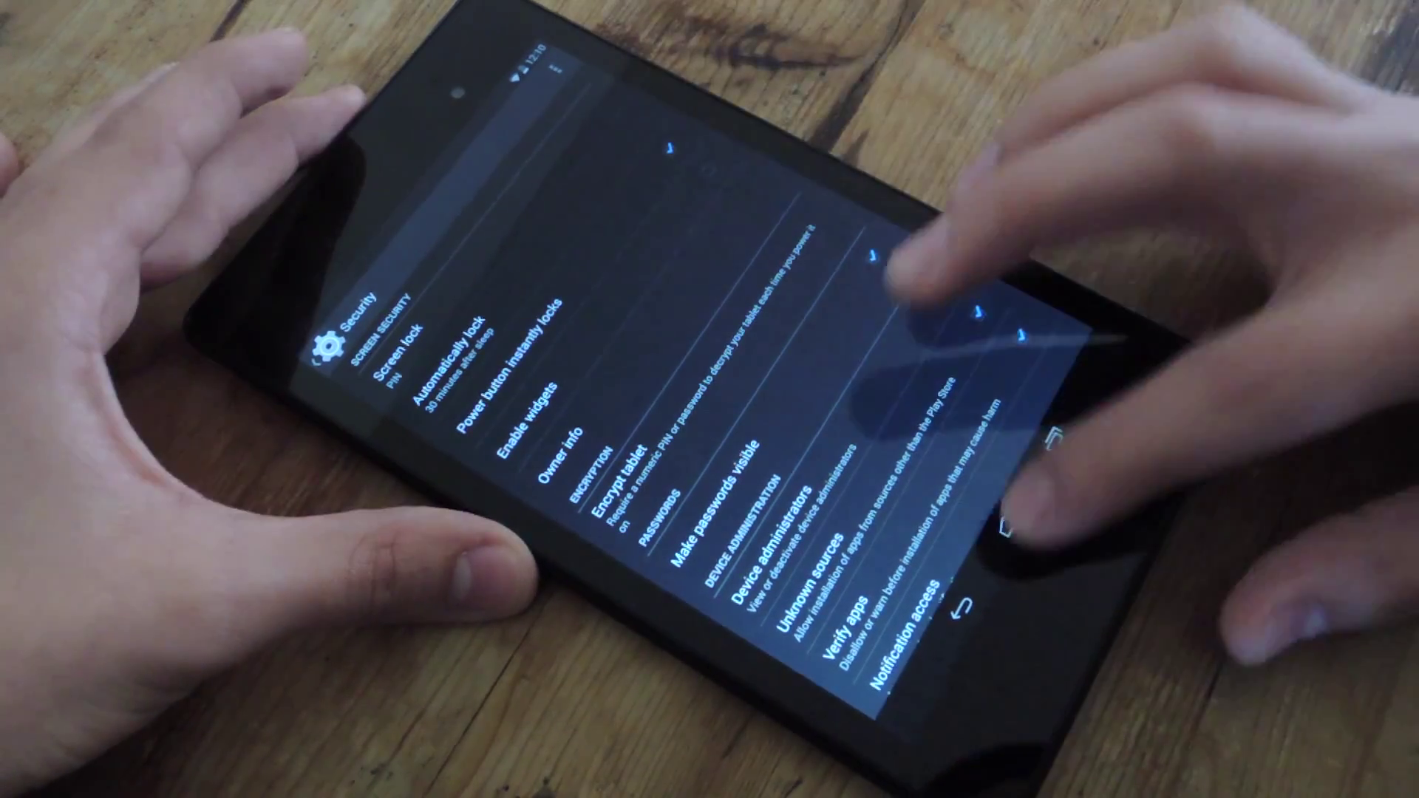
{"action": "left_click", "coordinate": [1008, 524]}
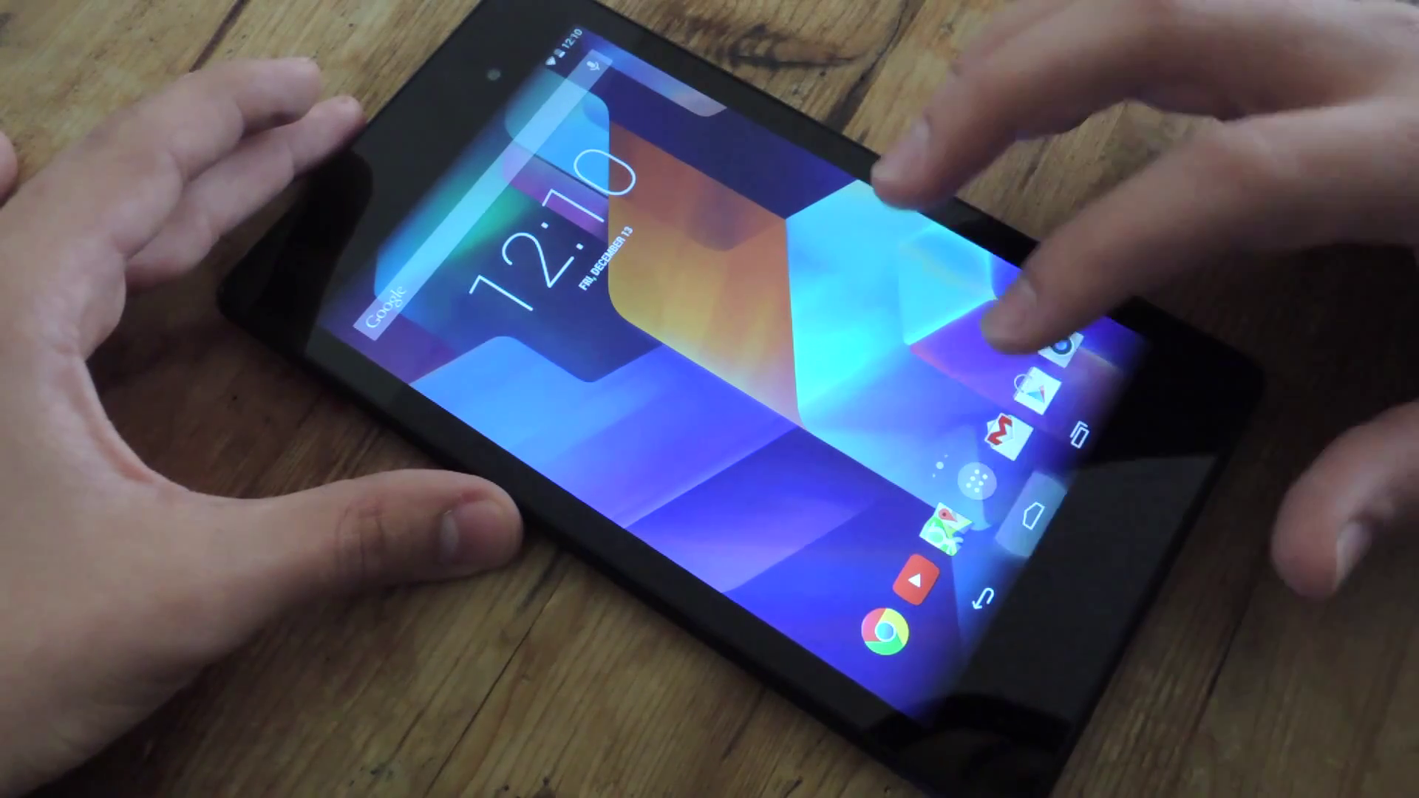
Open the full app list, then close it back to the home screen.
{"action": "left_click", "coordinate": [975, 482]}
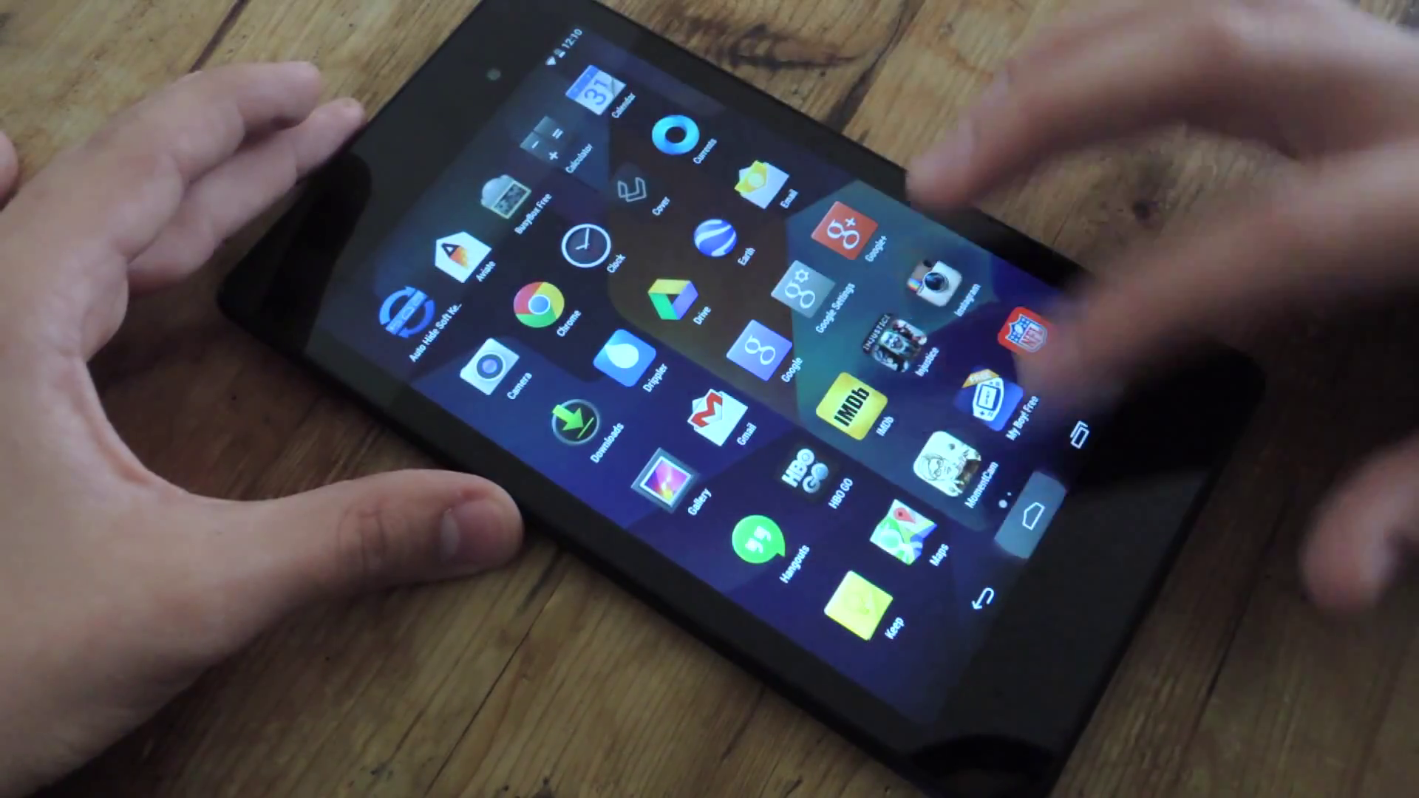
{"action": "left_click", "coordinate": [1032, 516]}
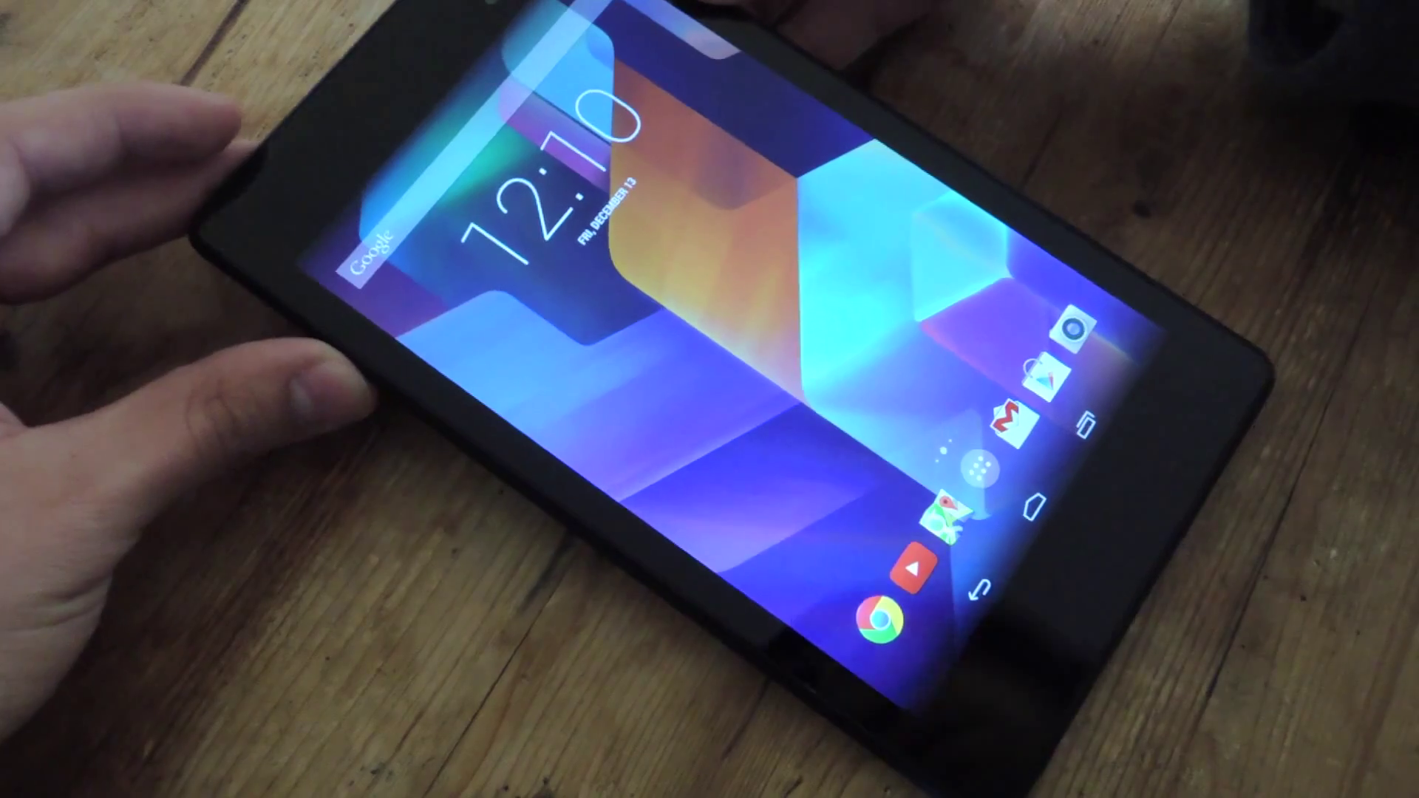